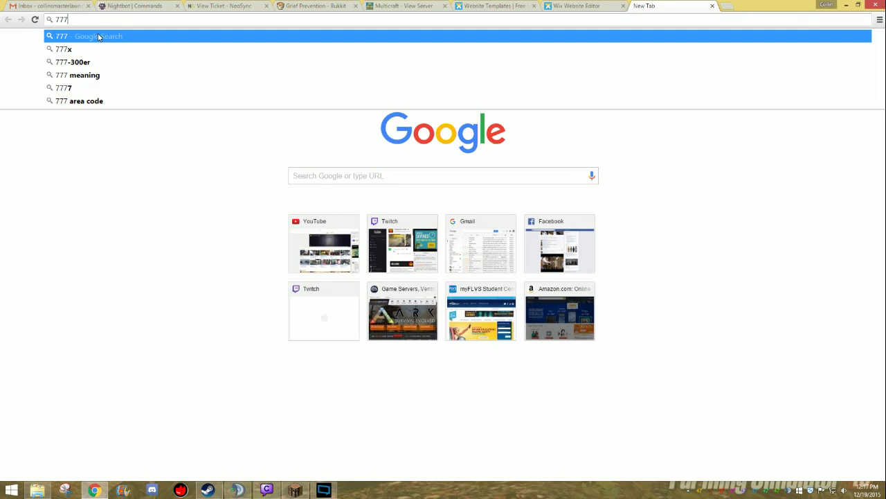
key(BackSpace)
key(BackSpace)
key(BackSpace)
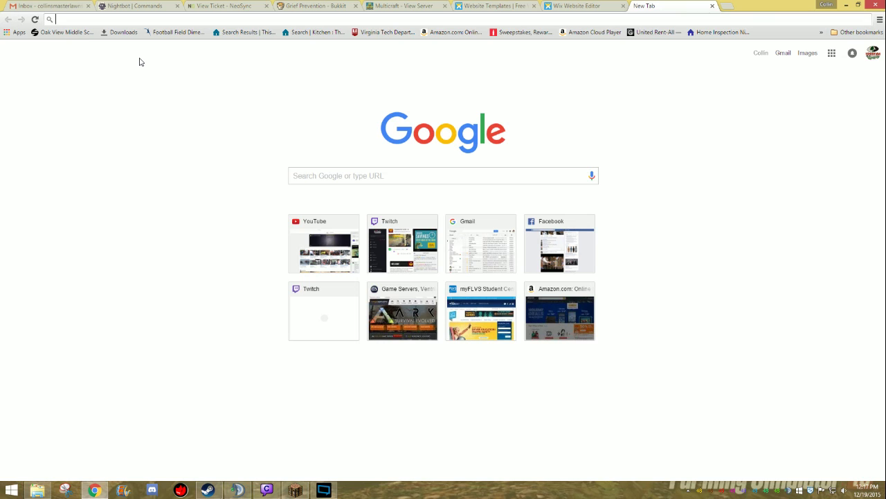
text(www.)
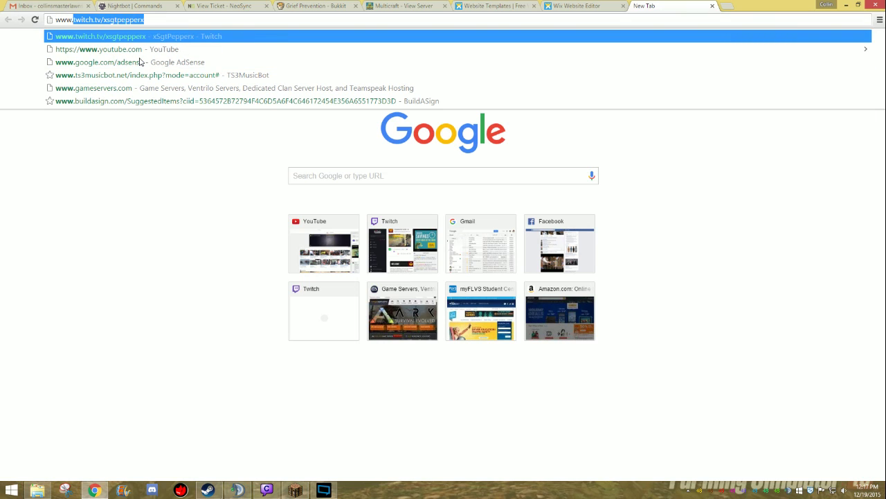
text(teamspea)
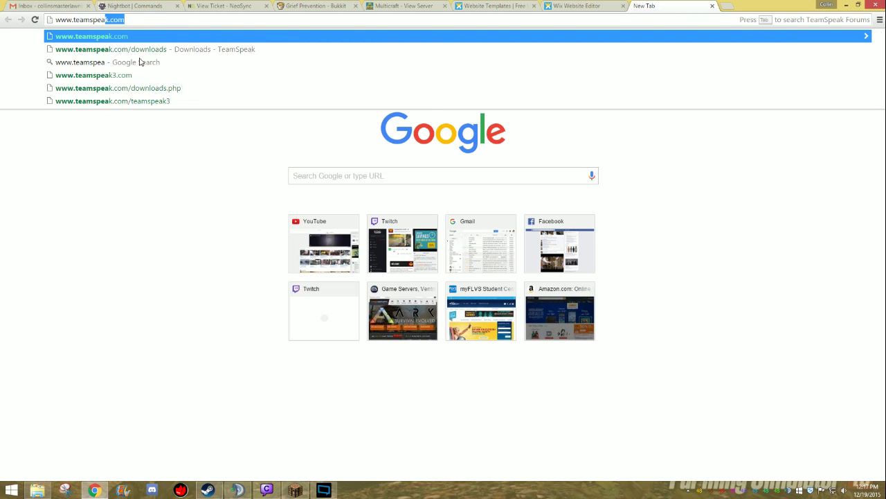
text(k.com/)
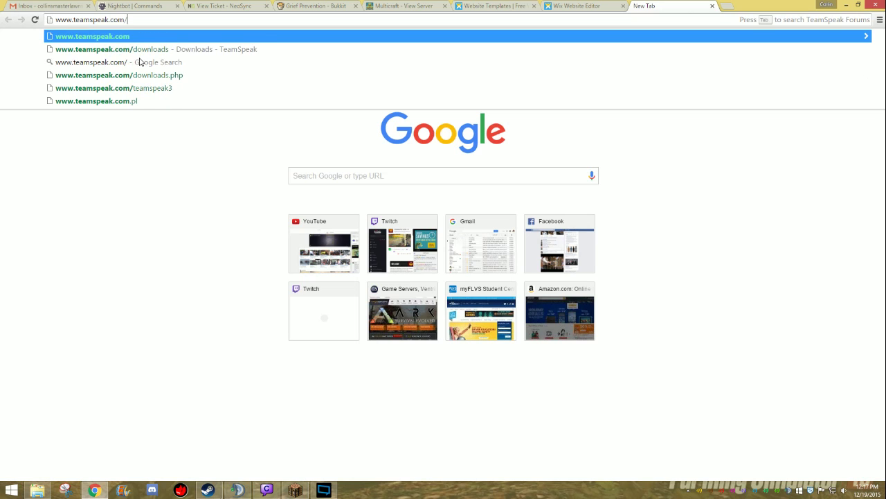
text(downloads)
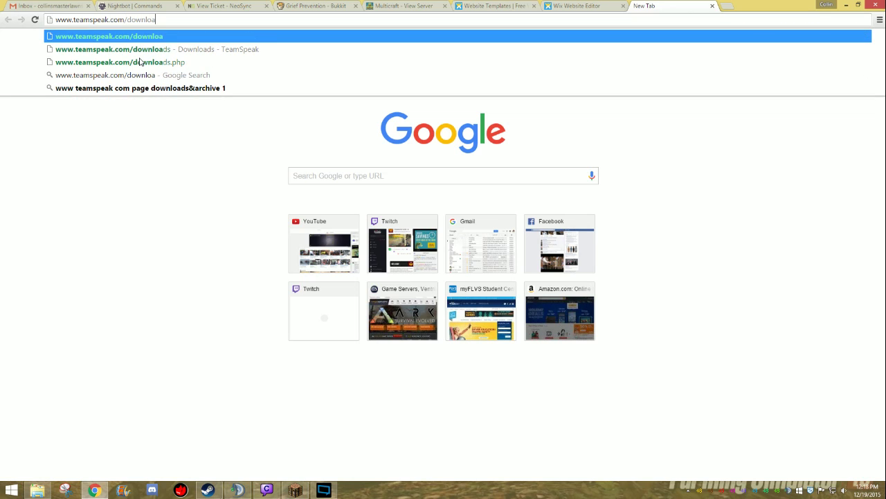
key(Return)
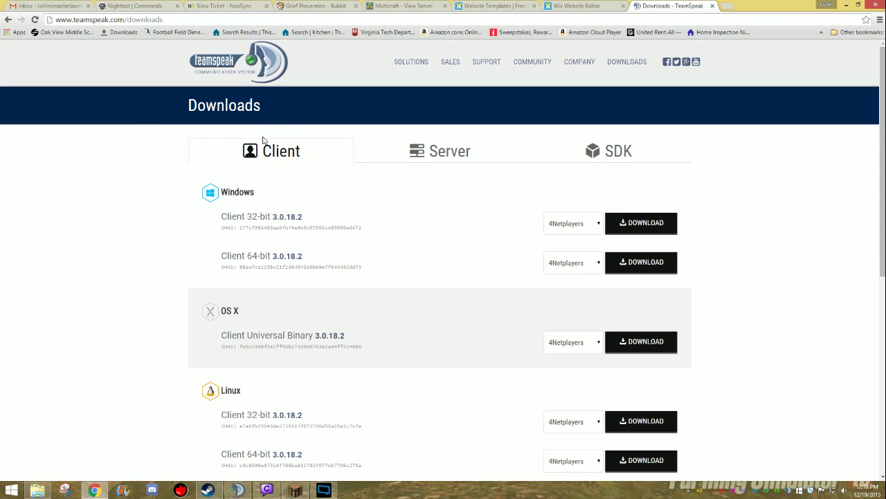
- Look through the client downloads offered for each operating system on the TeamSpeak downloads page
click(405, 150)
click(292, 155)
scroll(208, 319, down, 1)
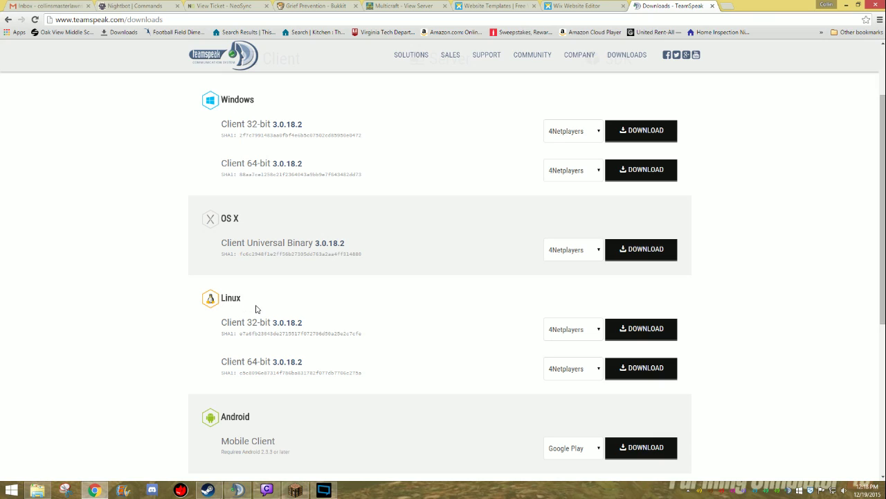
scroll(261, 316, up, 1)
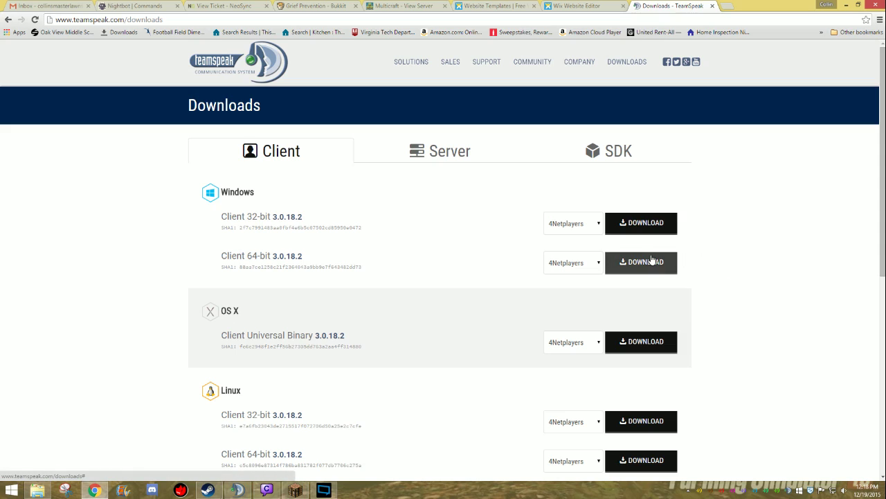
- Switch to TeamSpeak 3, close it and relaunch the client from the desktop
mouse_move(100, 490)
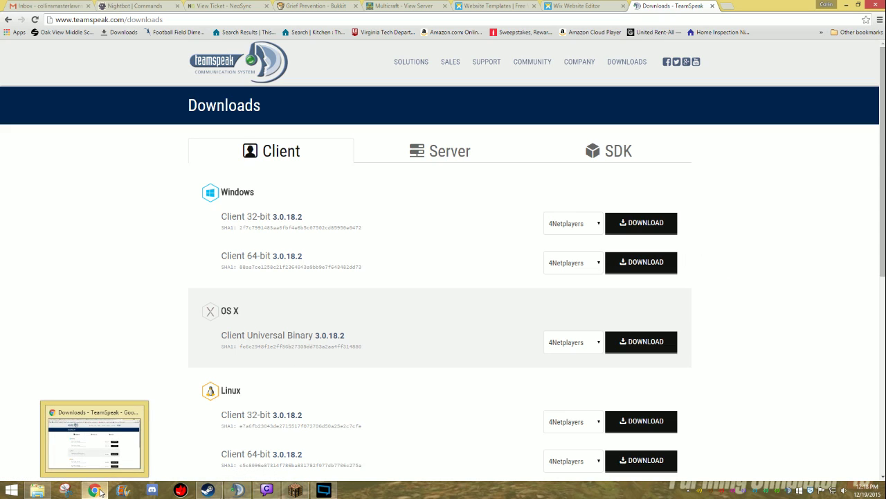
key(alt+Tab)
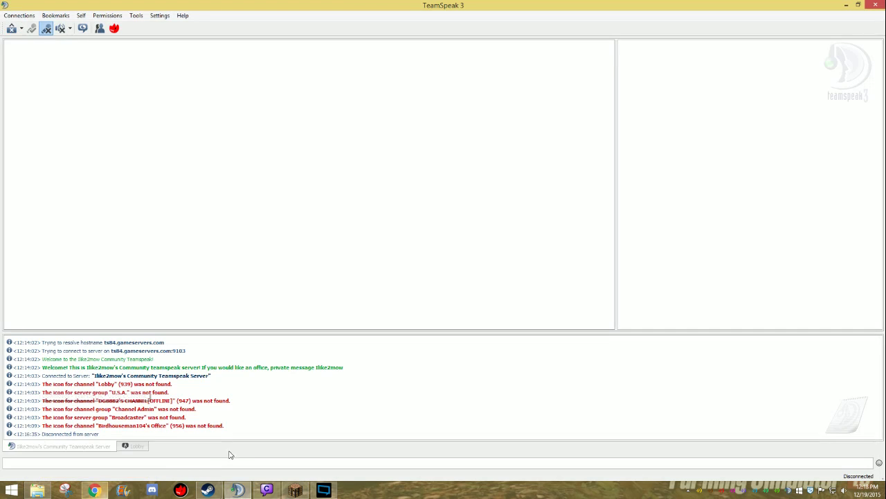
click(238, 490)
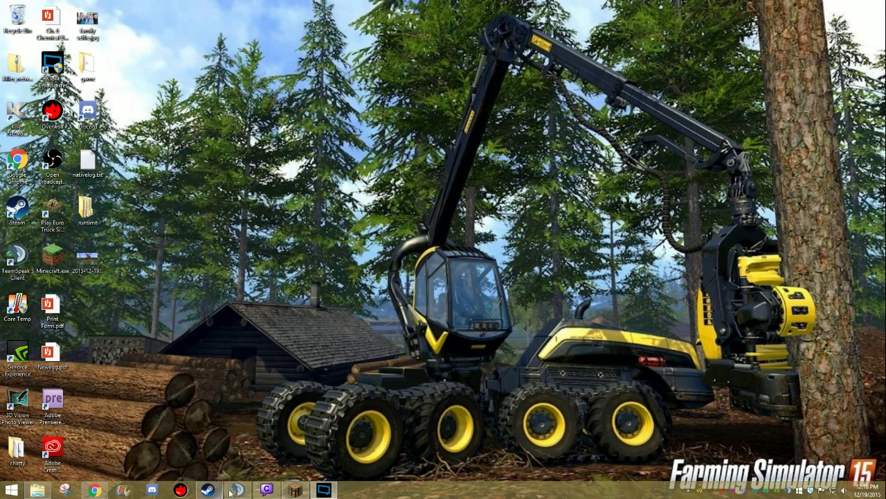
mouse_move(237, 492)
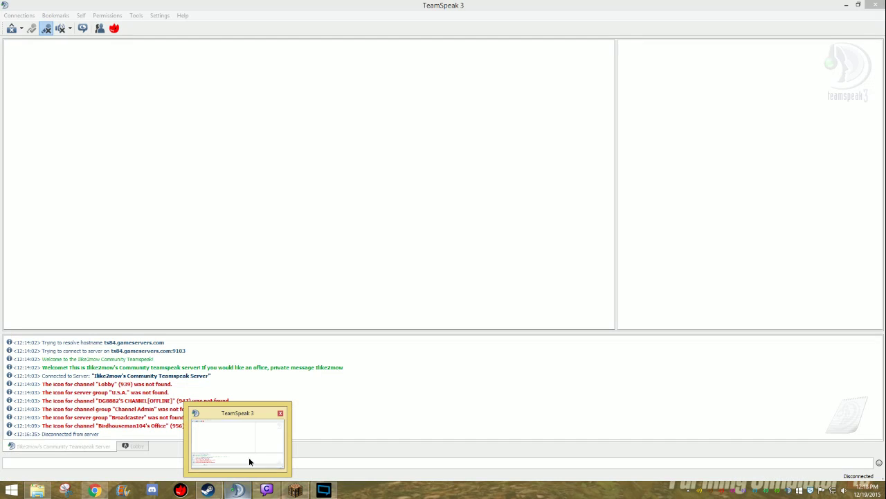
click(248, 457)
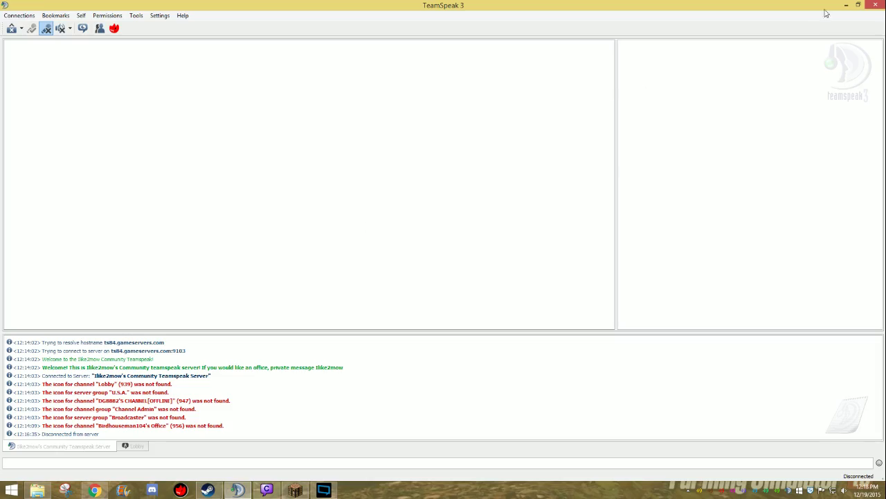
click(875, 5)
double_click(8, 276)
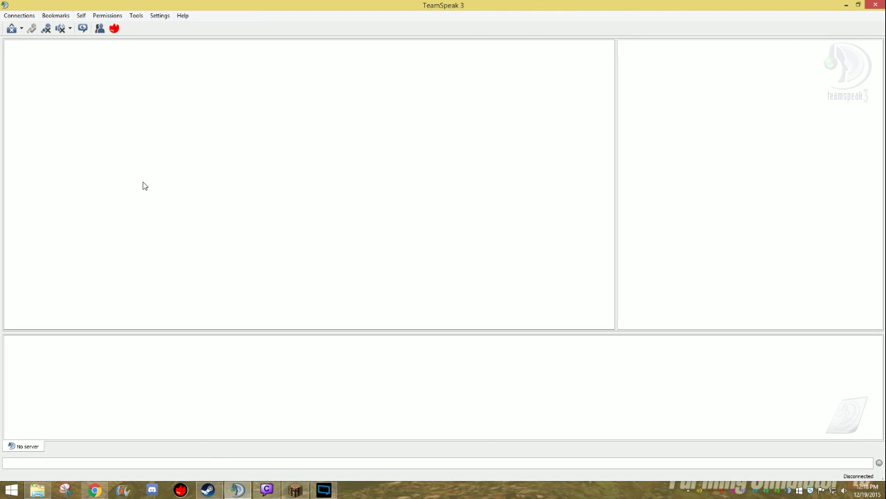
- Connect to the TeamSpeak server at ts84.gameservers.com:9103, replacing the prefilled server address and keeping the existing nickname
click(18, 15)
click(38, 28)
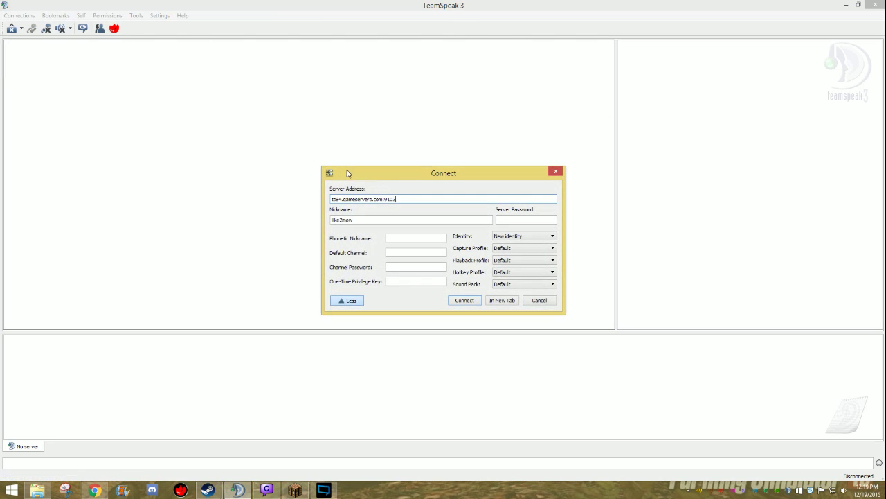
drag(399, 200, 329, 200)
key(BackSpace)
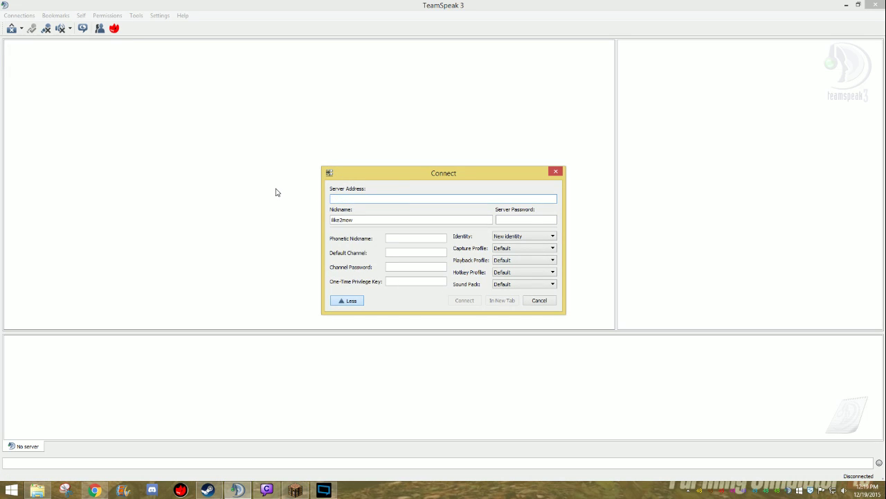
text(ts84)
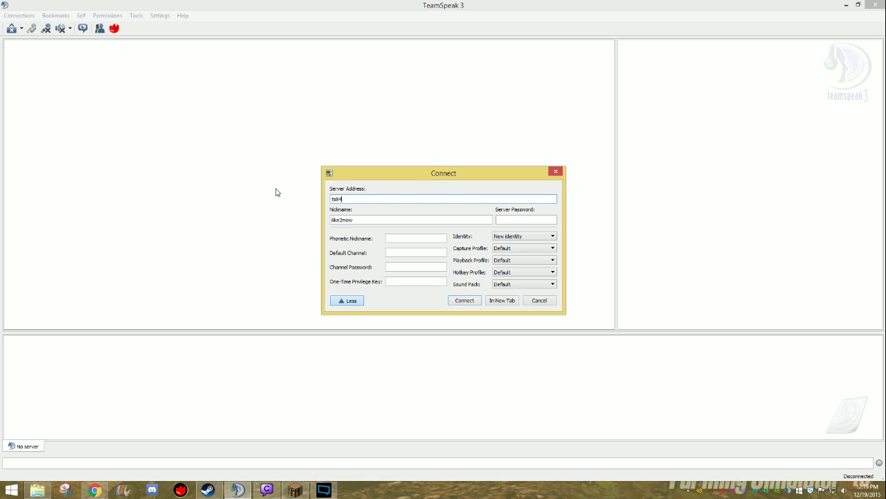
text(.gameservers.com:9103)
click(457, 303)
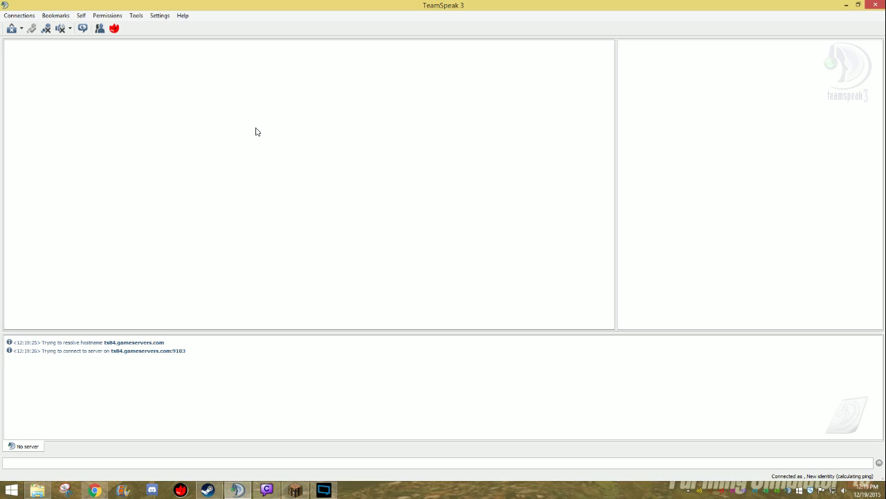
- Mute the microphone on the server, briefly unmuting it and muting it again
click(46, 27)
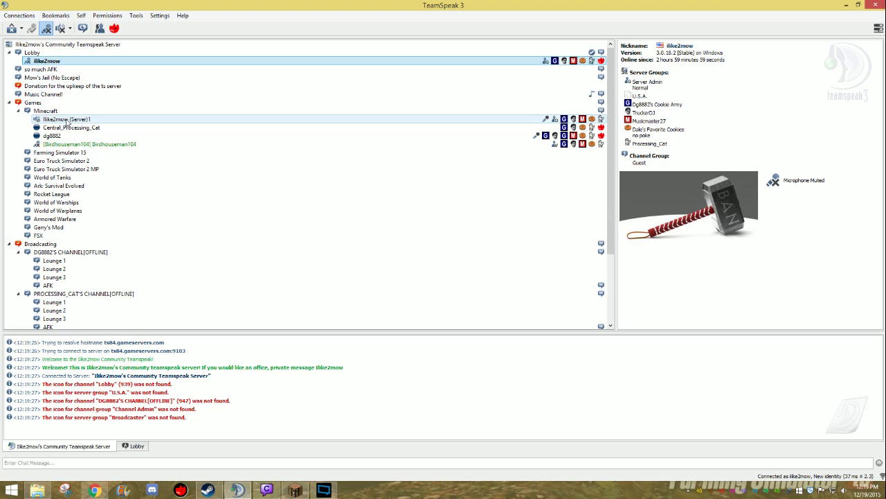
click(47, 33)
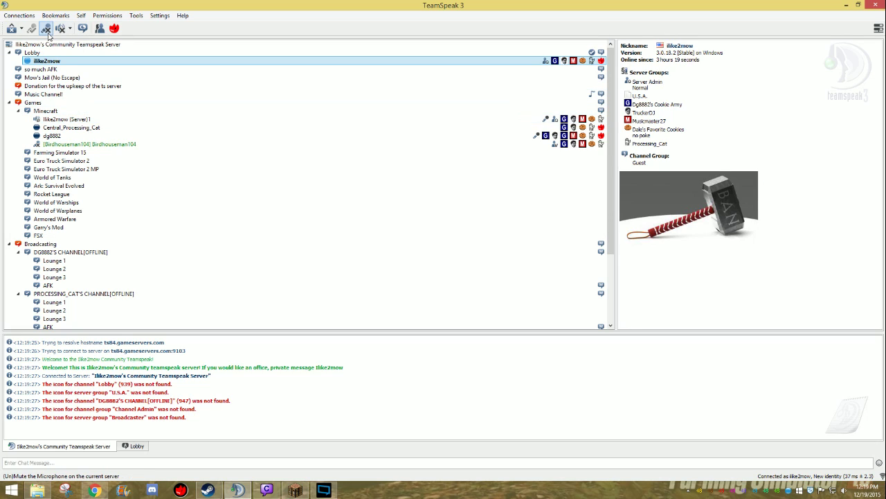
click(48, 34)
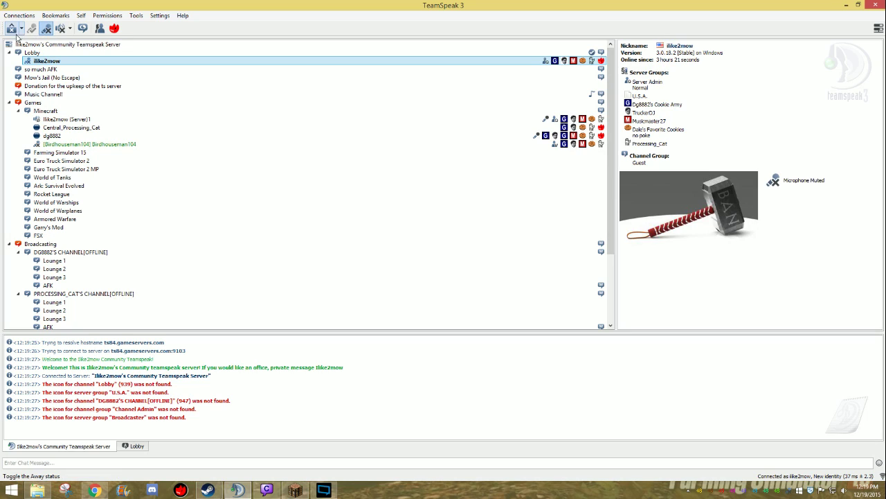
- Toggle the speaker mute on and back off, and do the same with the Away status
click(61, 29)
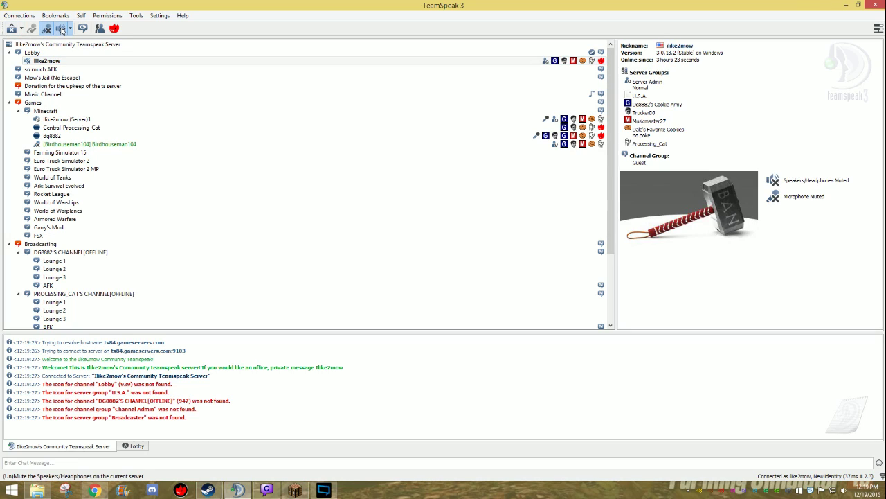
click(60, 30)
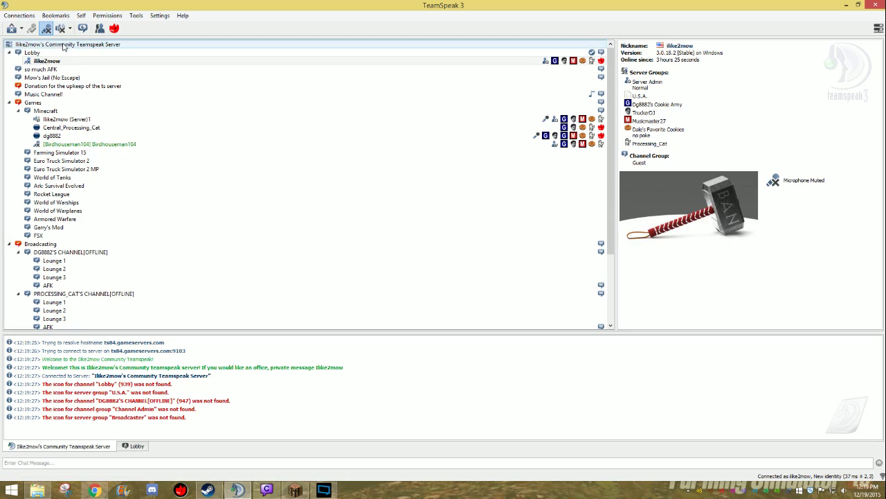
click(12, 31)
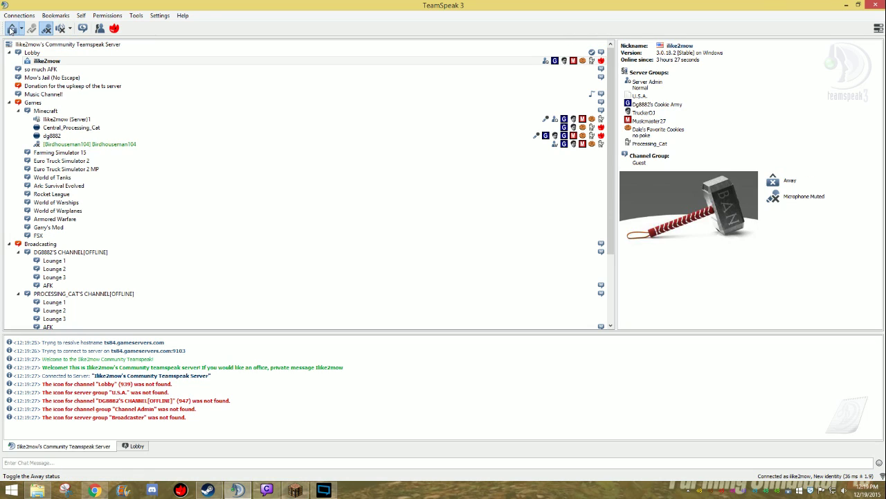
click(12, 30)
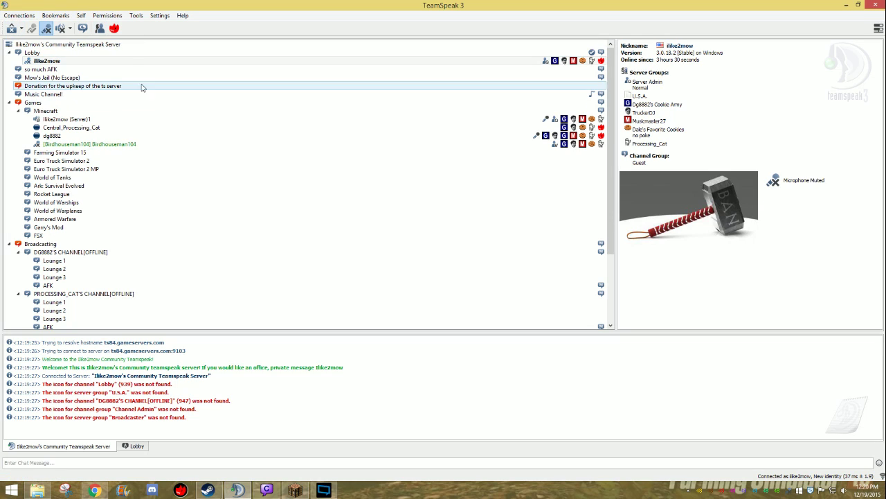
- Switch the default capture profile to Push-To-Talk and back to Voice Activation Detection in the options, and confirm
click(159, 17)
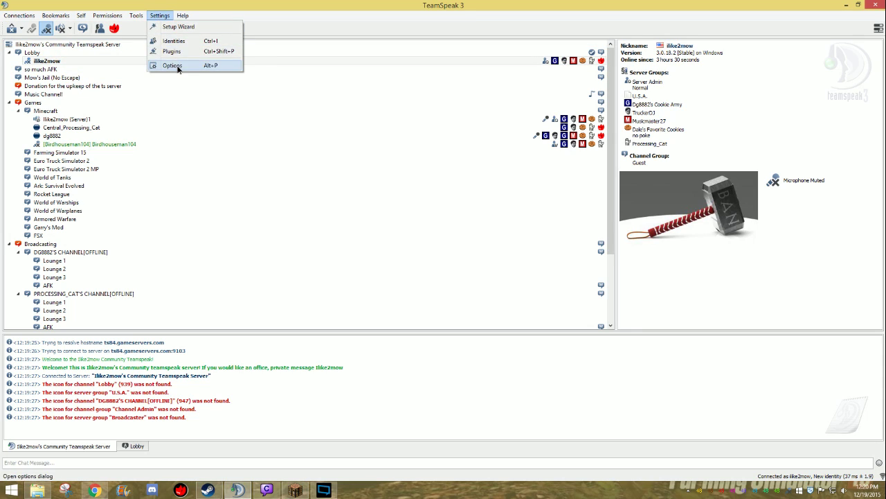
click(173, 65)
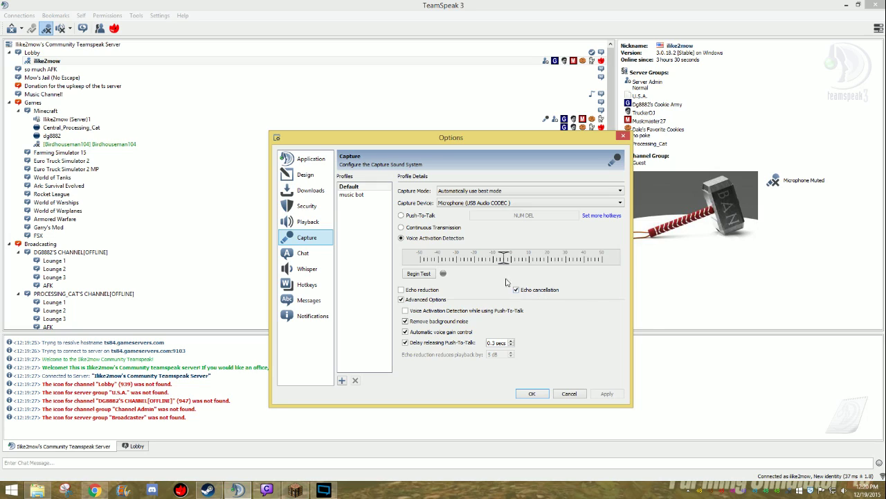
click(429, 216)
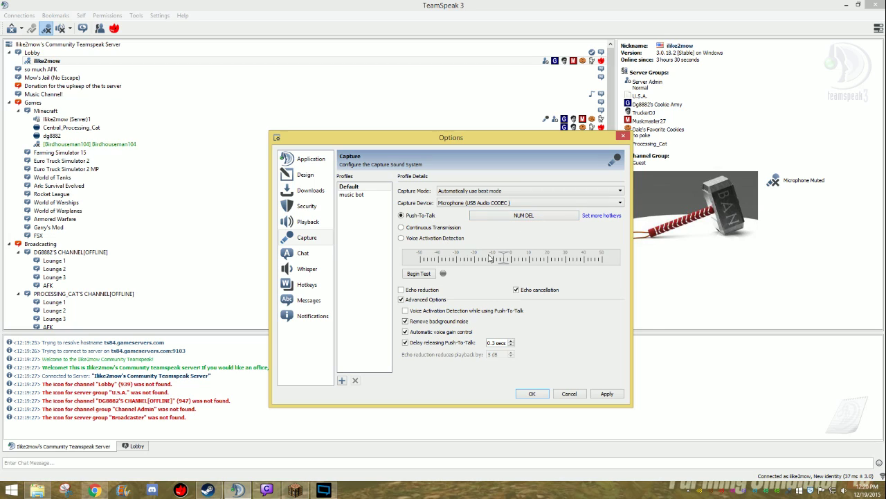
click(439, 238)
click(544, 394)
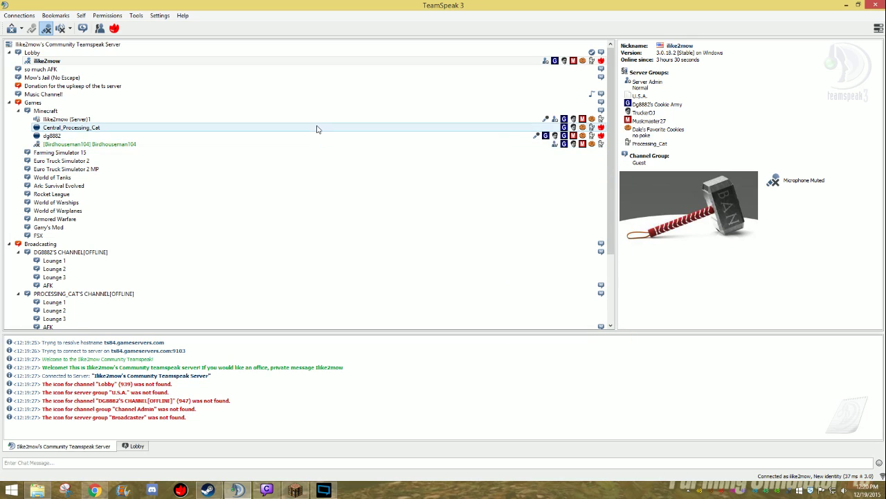
- View the saved server bookmarks with their label and address fields, and close the dialog without saving
click(55, 15)
click(81, 36)
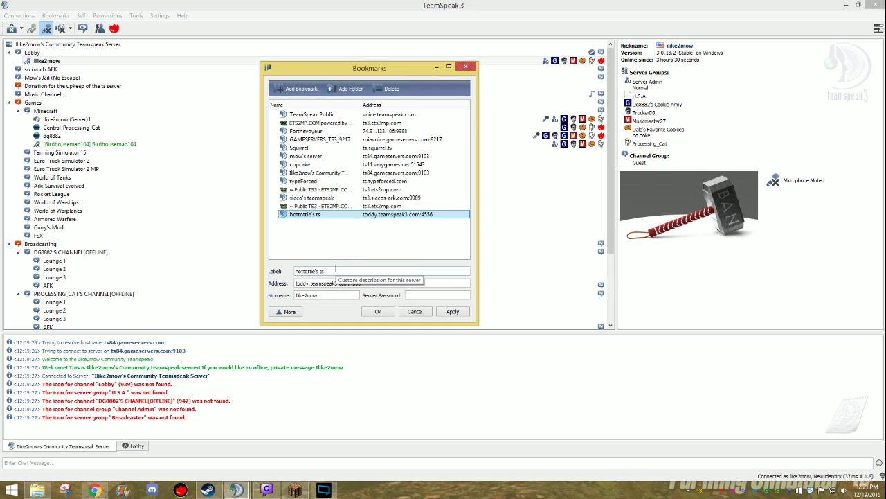
click(424, 311)
- Review the server address and nickname fields of a new connection, and cancel it
click(21, 15)
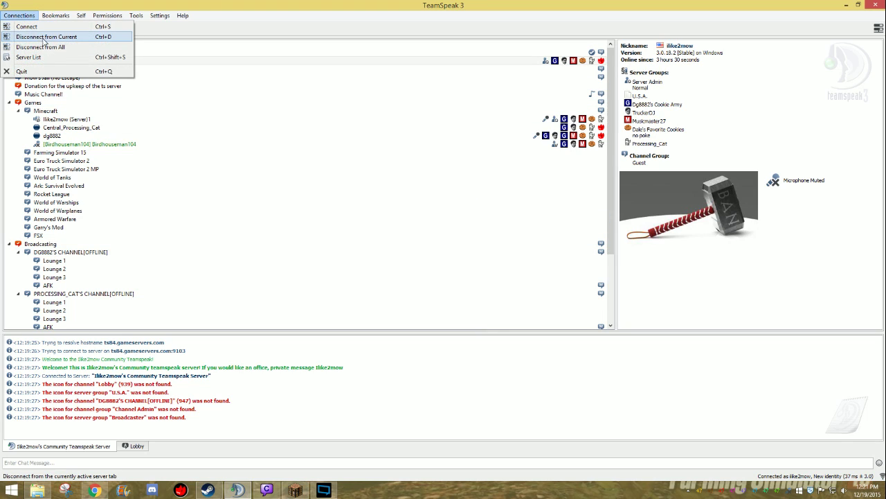
click(48, 30)
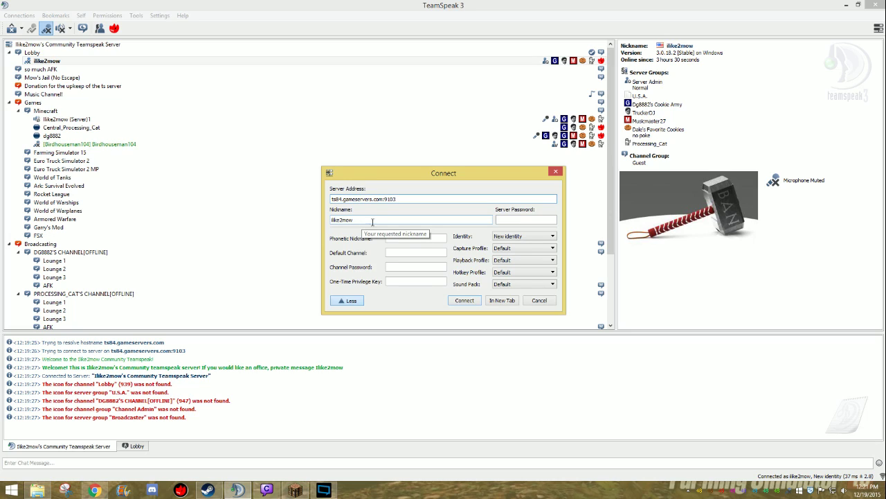
click(539, 300)
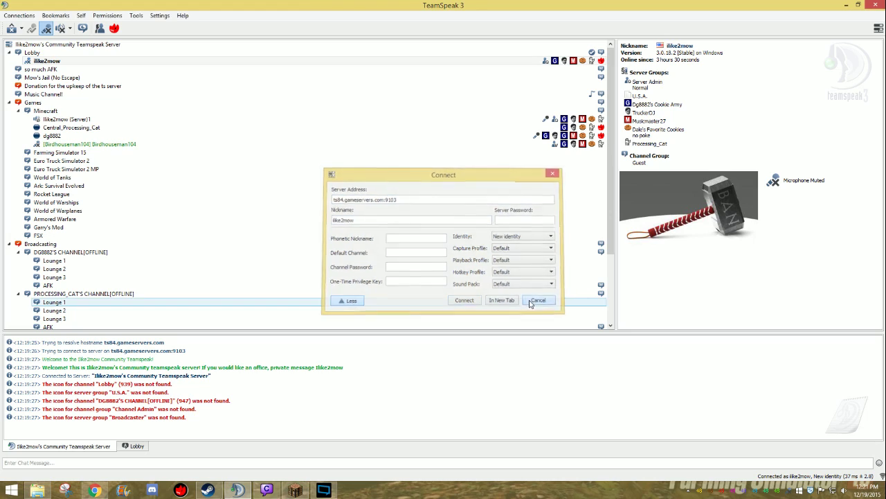
click(235, 485)
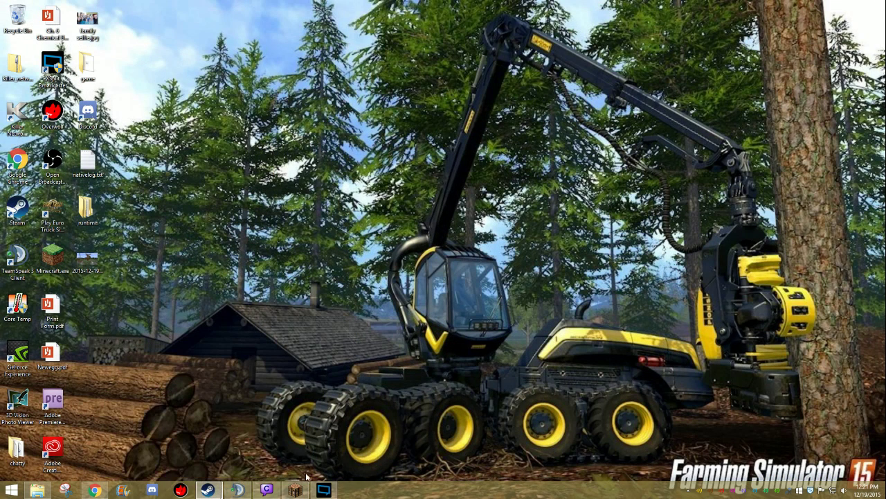
click(238, 490)
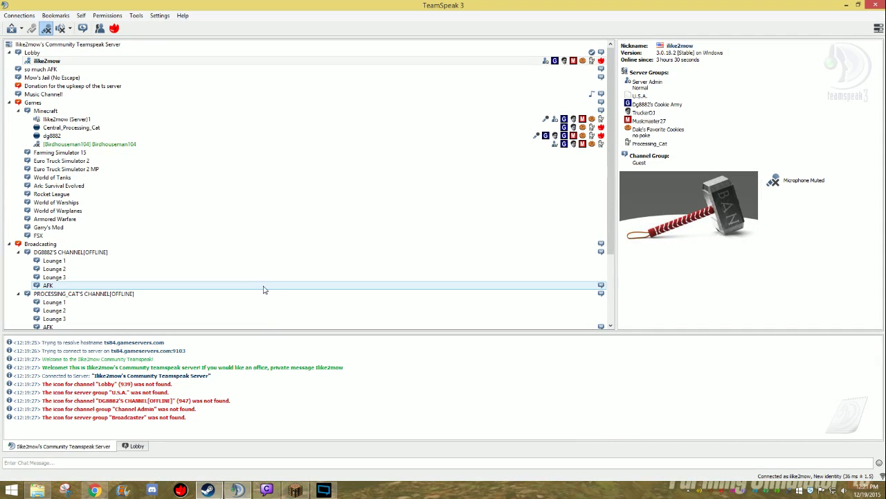